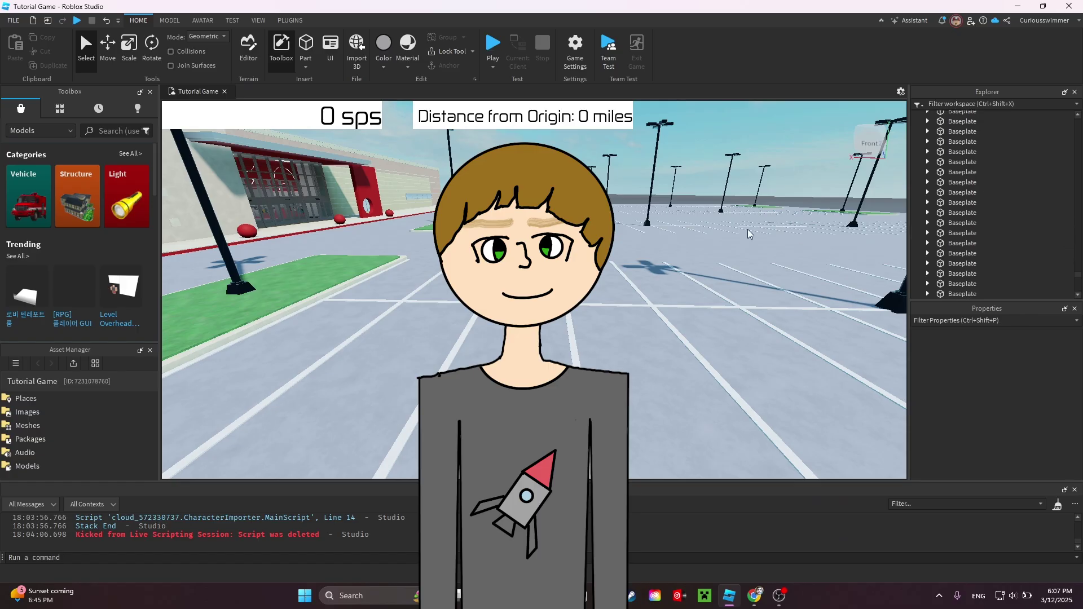
Step: Fly the camera toward the lamp posts and across the huge baseplate to survey the map
right_click_drag(846, 238, 748, 234)
key("w")
key("w")
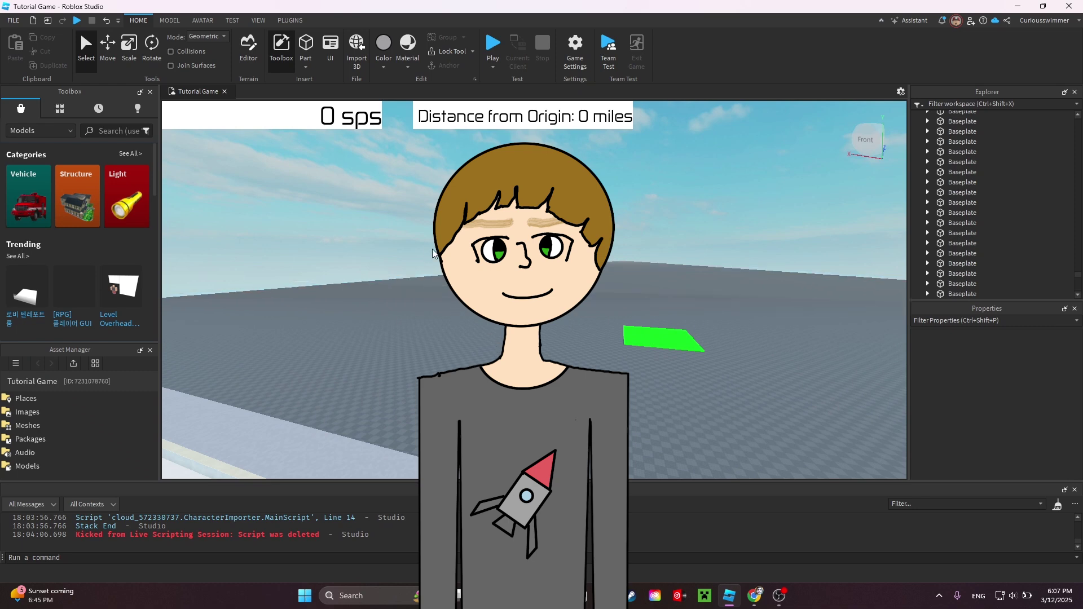
right_click_drag(427, 251, 427, 252)
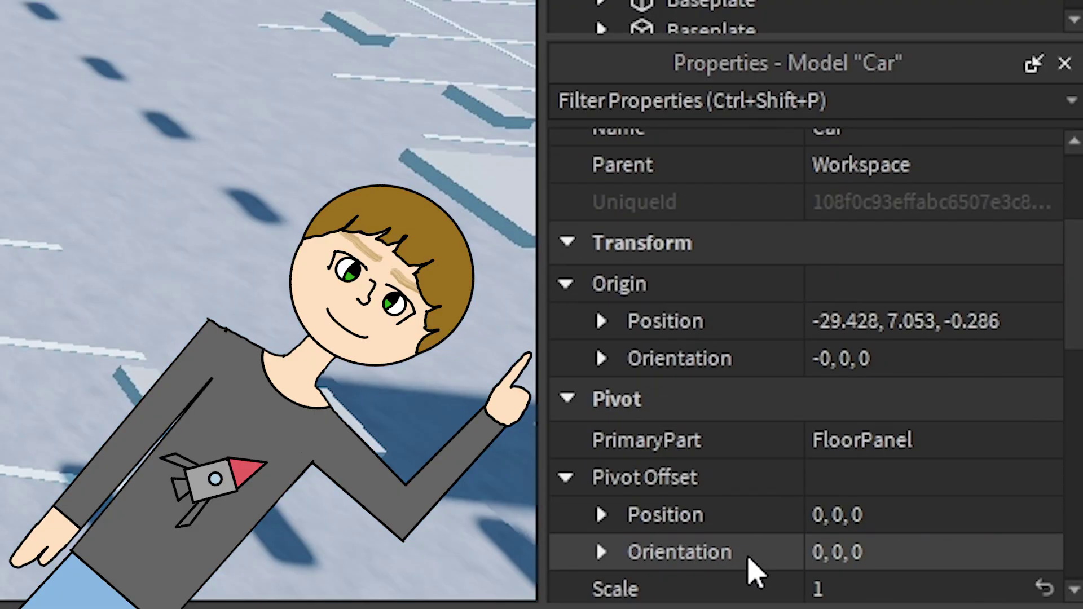
scroll(869, 453, "down", 3)
scroll(869, 453, "down", 3)
scroll(870, 452, "down", 3)
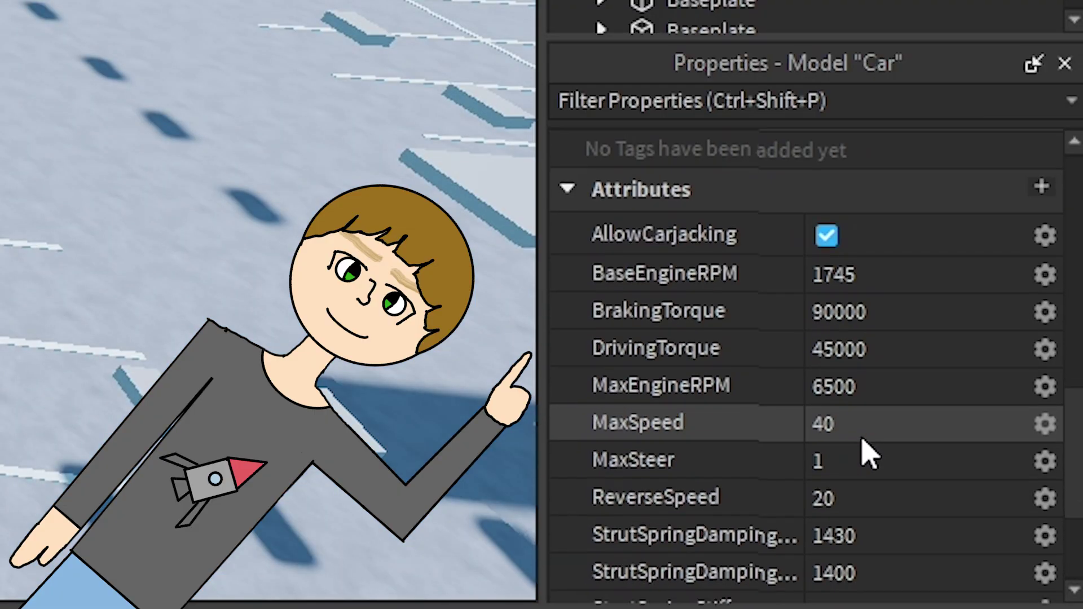
scroll(870, 452, "down", 2)
scroll(870, 453, "up", 3)
scroll(869, 452, "up", 1)
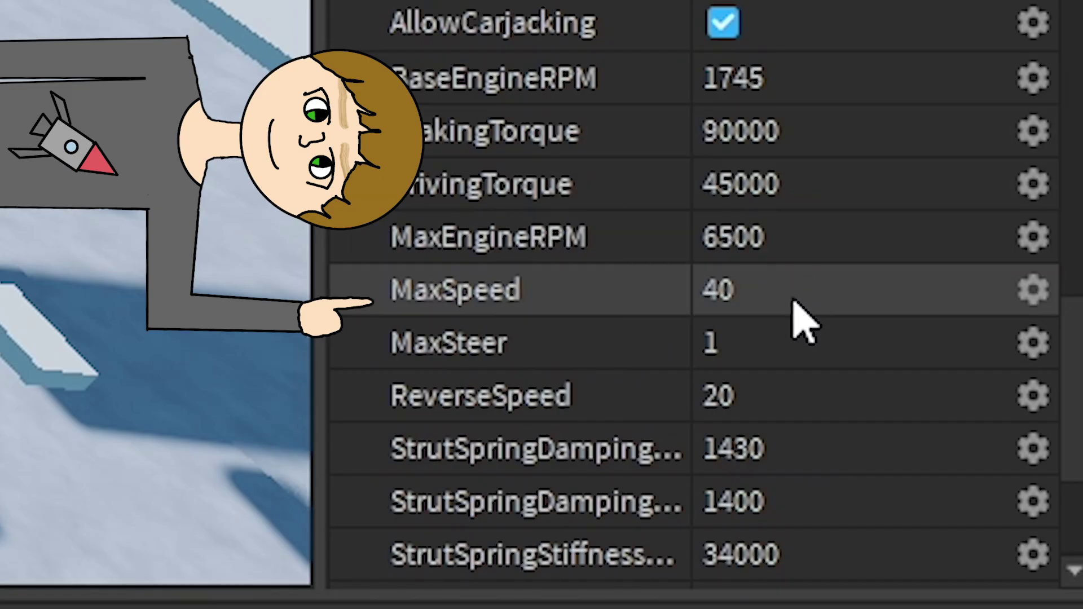
Step: Clear the Car's MaxSpeed attribute value of 40 to enter a larger one
left_click(812, 291)
type("0")
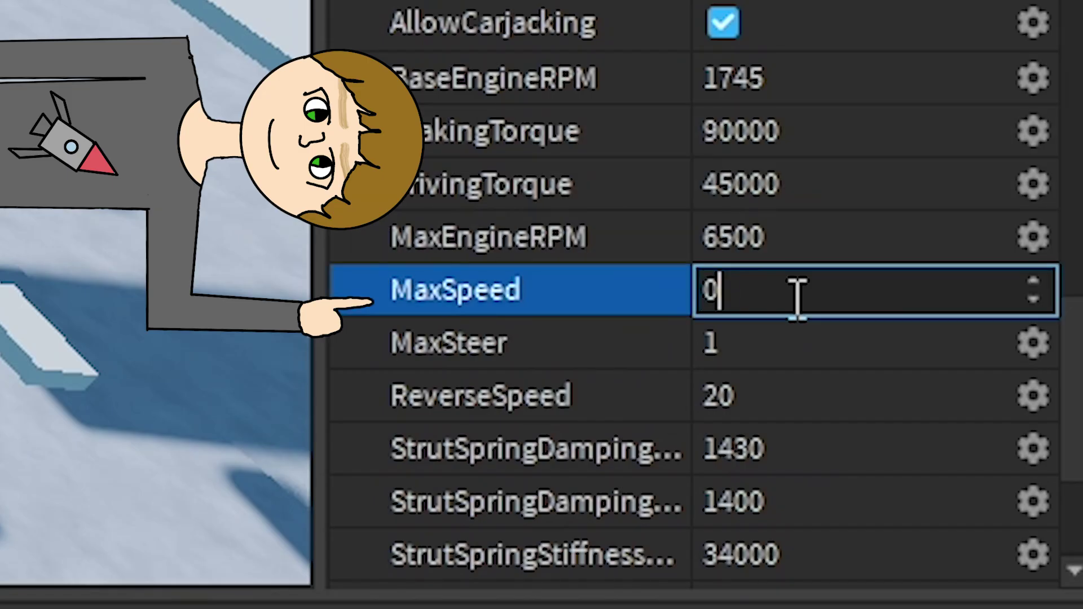
key("BackSpace")
key("BackSpace")
key("BackSpace")
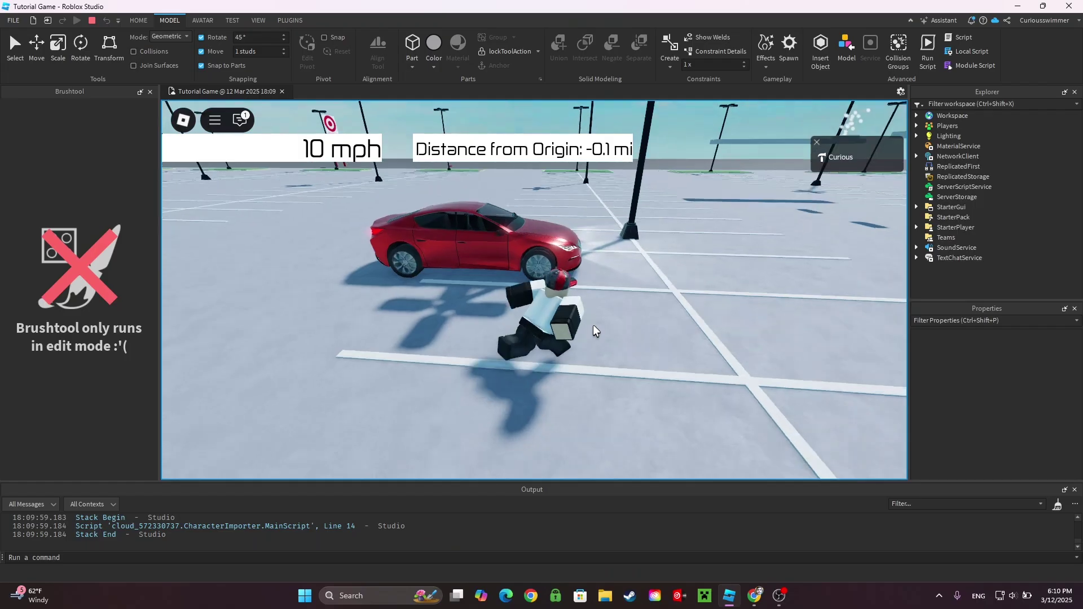
Step: Drive the car across the baseplate, steering right, past 900 mph and nearly 10 miles out
key("w")
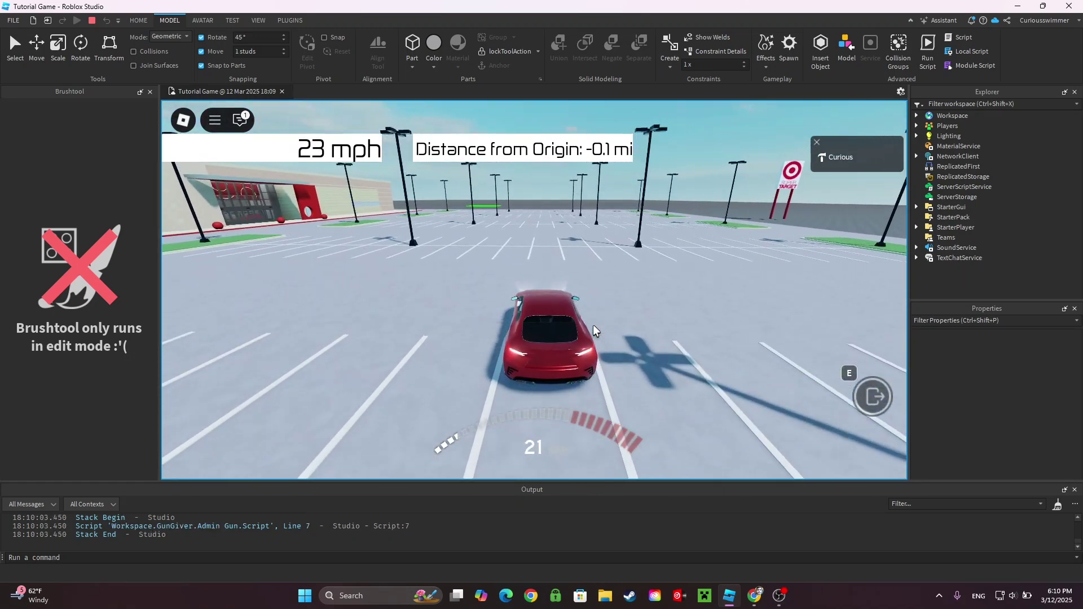
key("w")
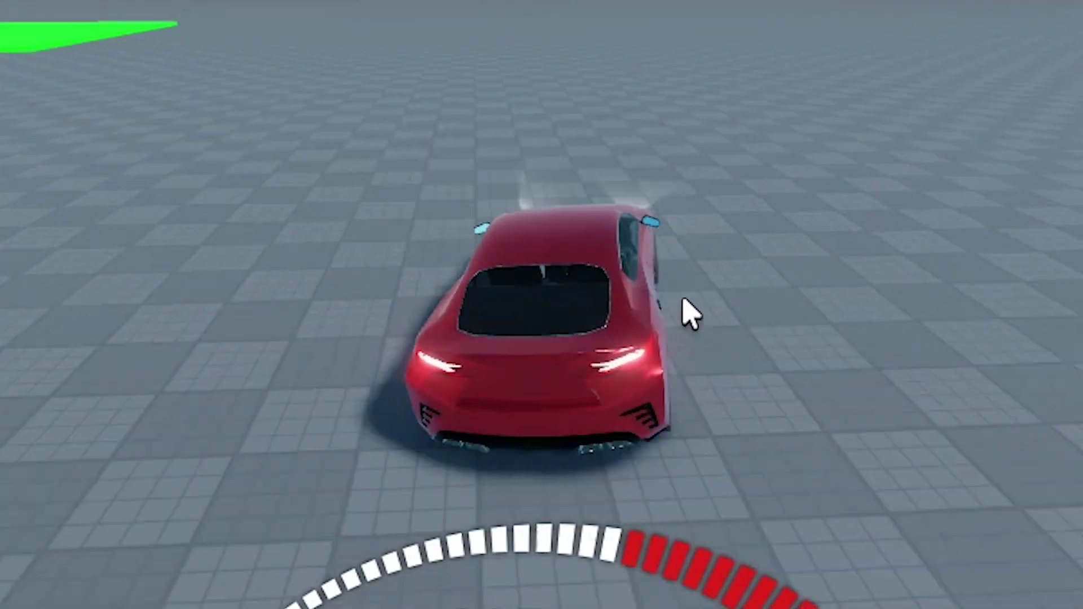
key("w")
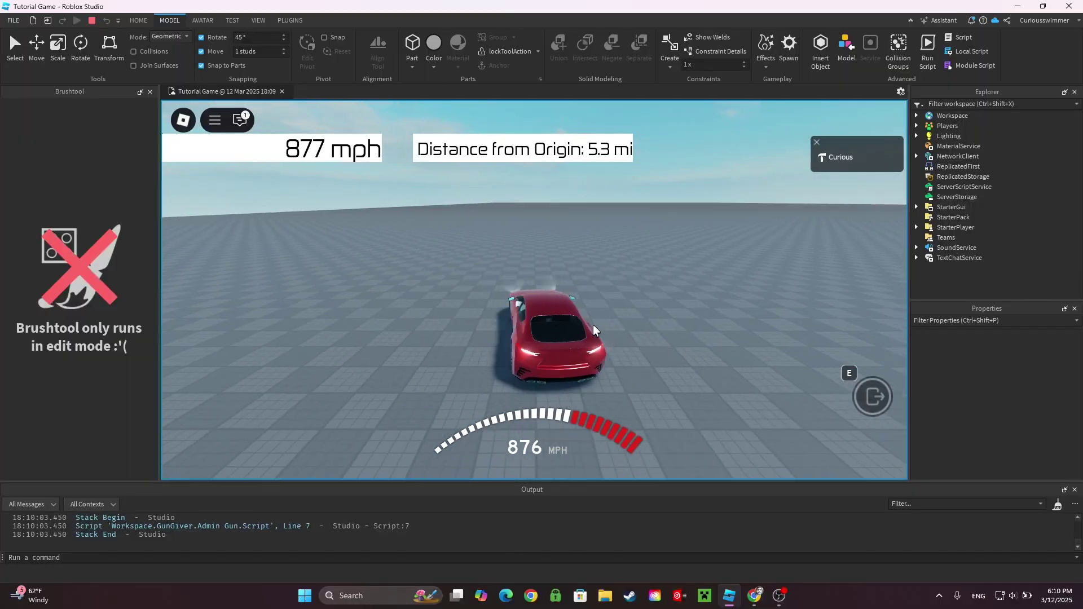
key("d")
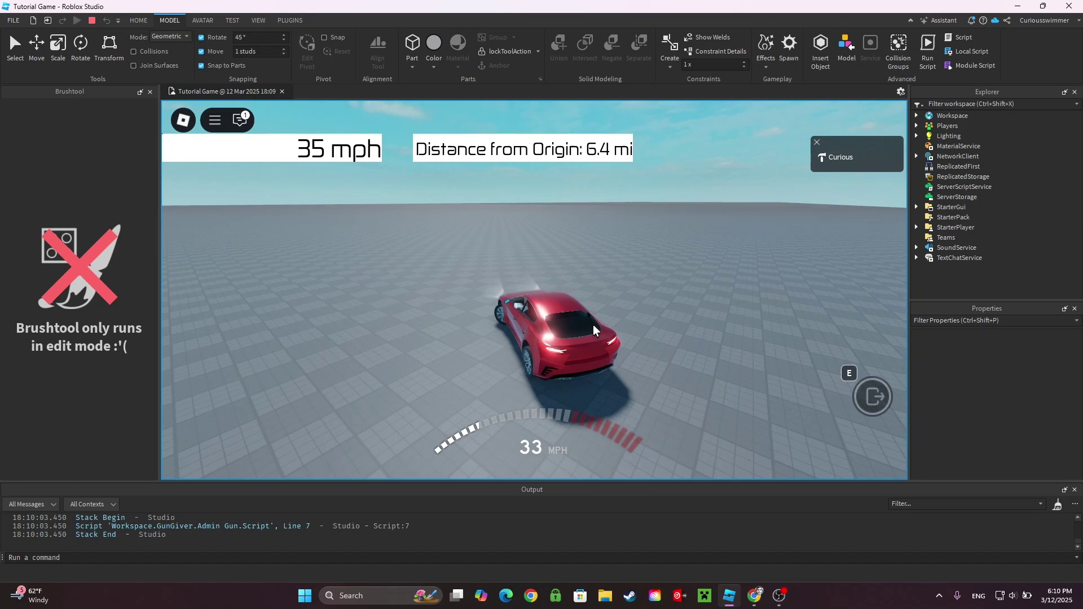
key("w")
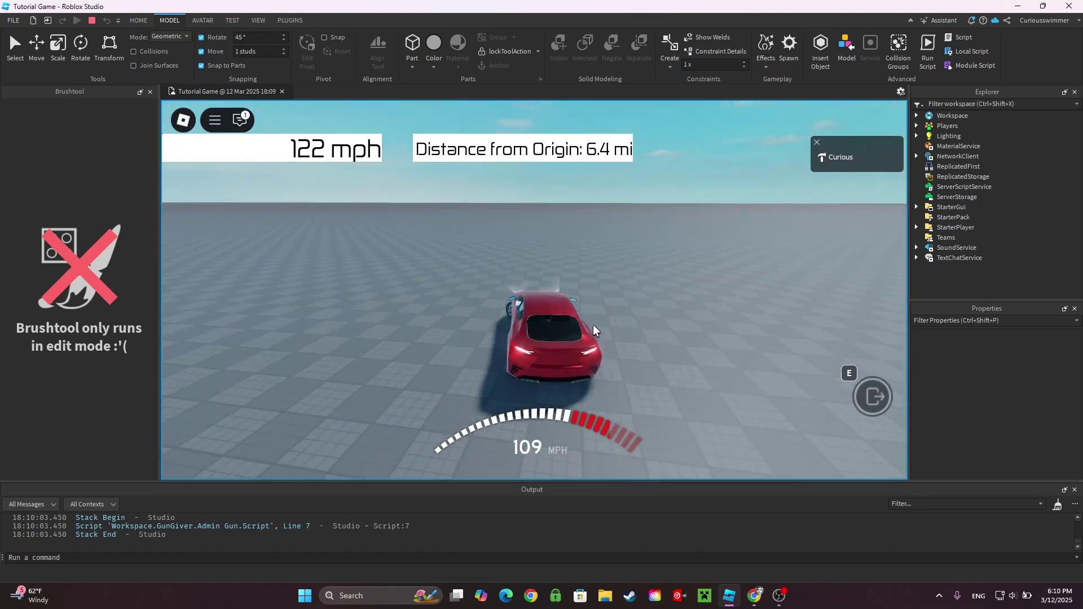
key("w")
key("w")
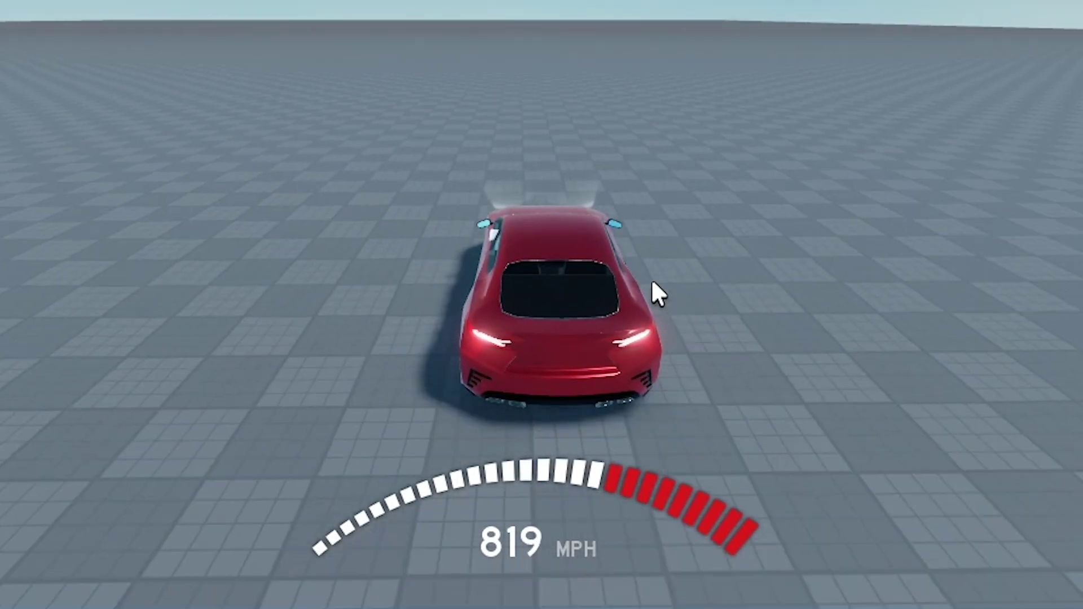
key("w")
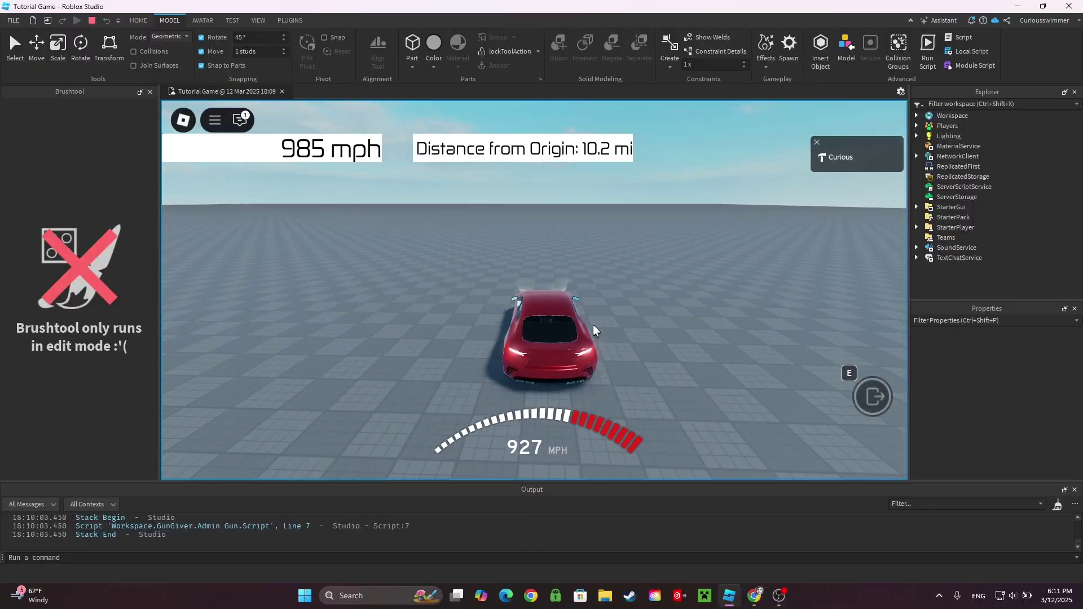
key("w")
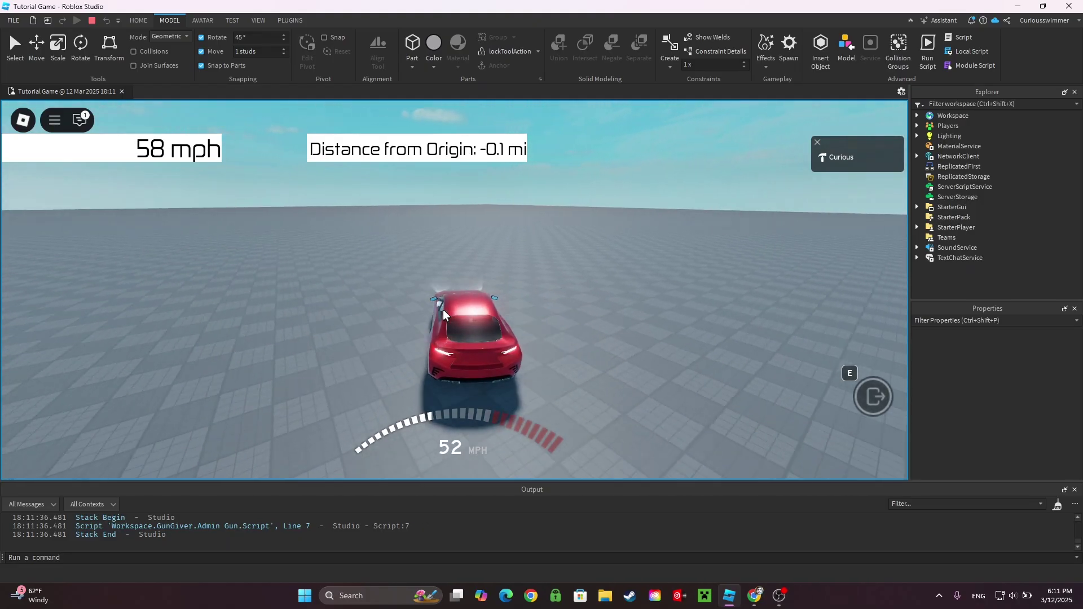
Step: Accelerate the car past 2400 mph toward about 2850 mph, turning left at speed
key("w")
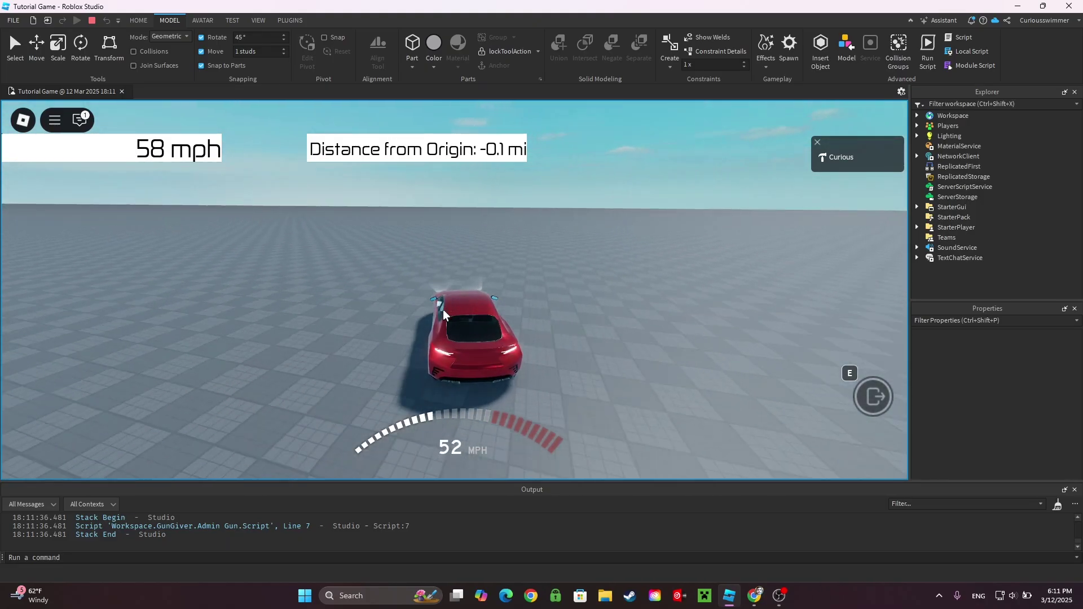
key("w")
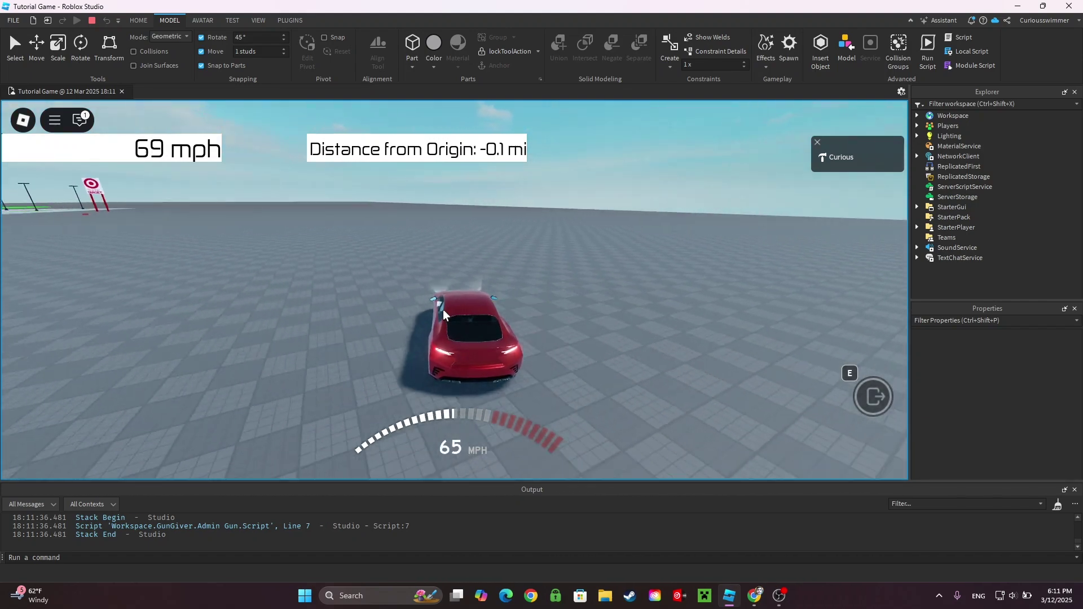
key("w")
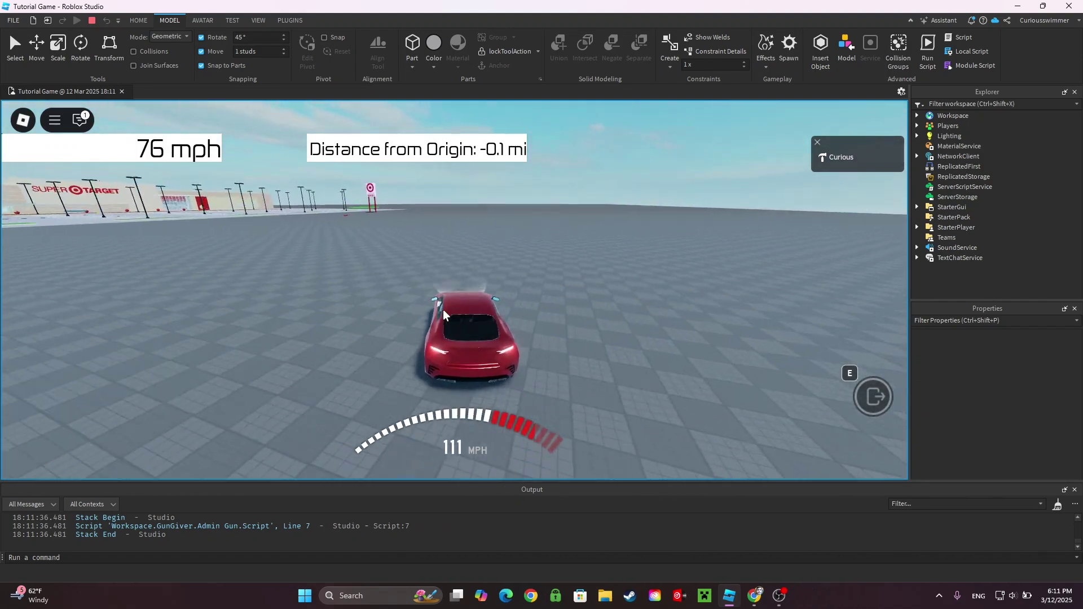
key("w")
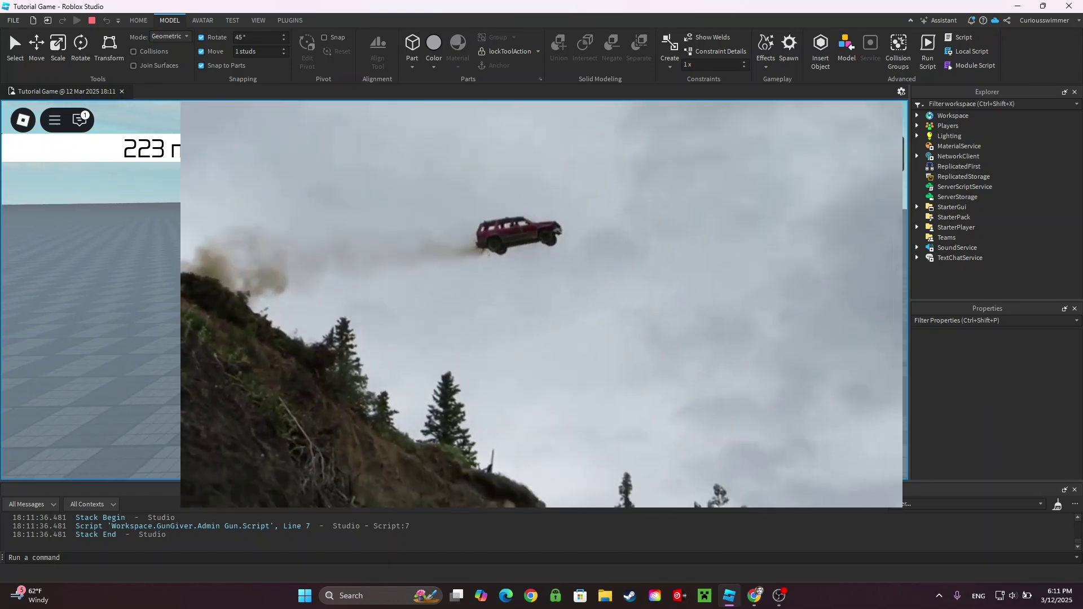
key("w")
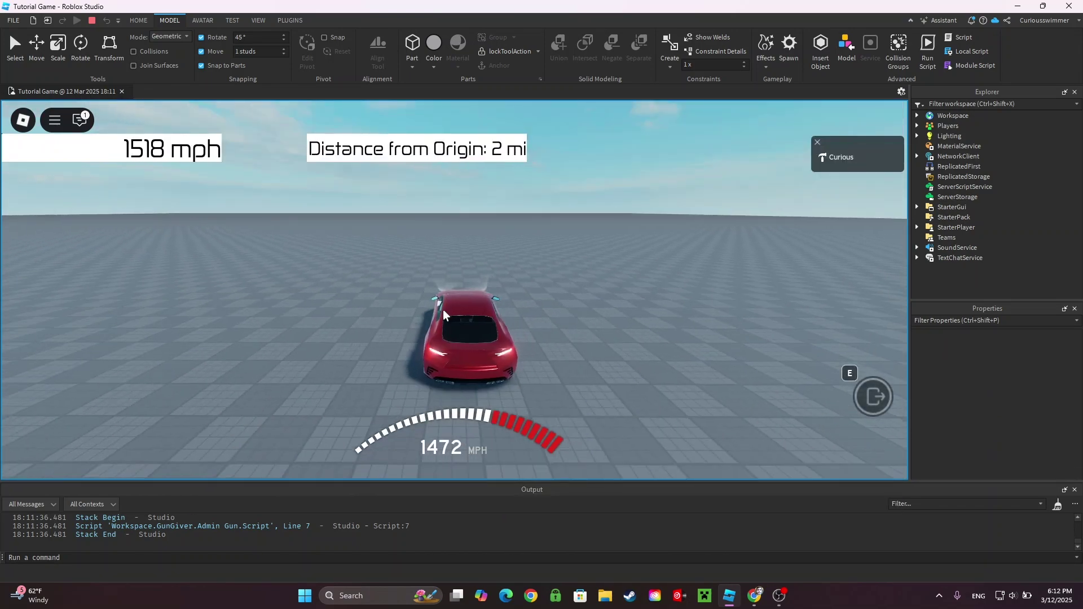
key("w")
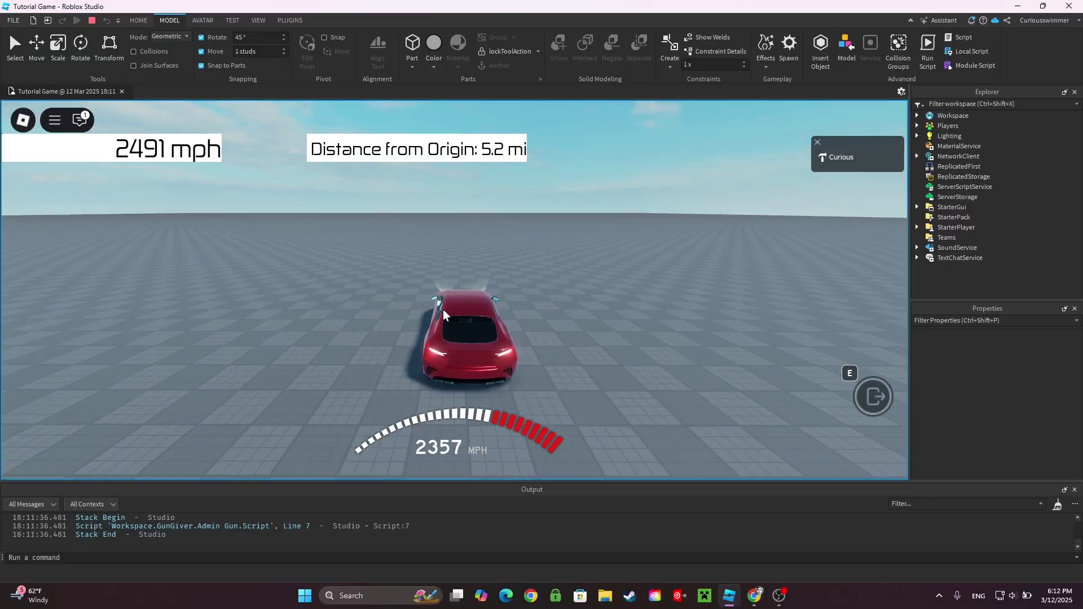
key("w")
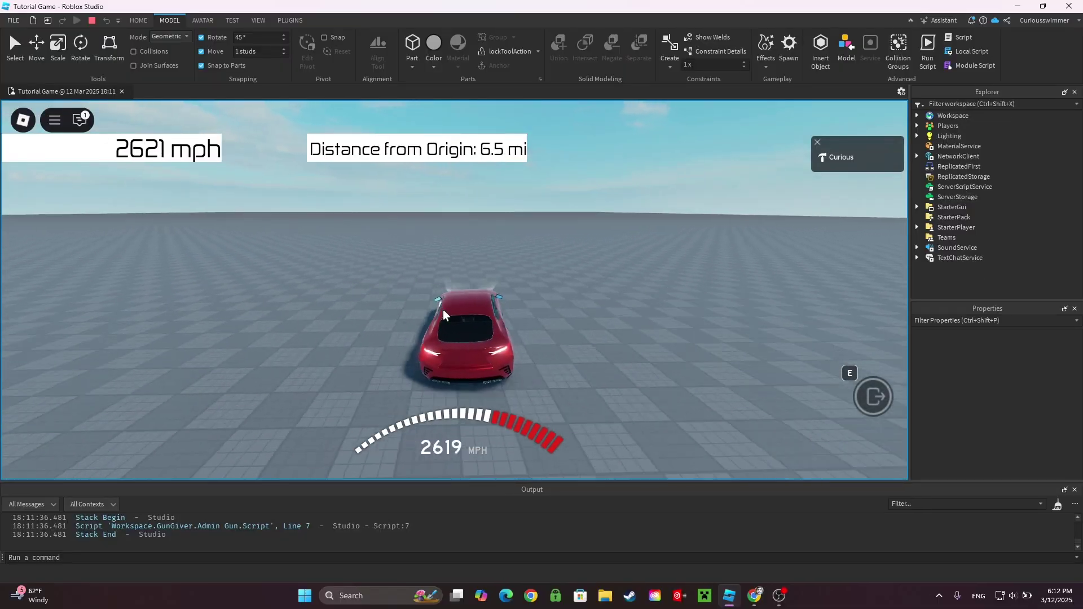
key("a")
key("w")
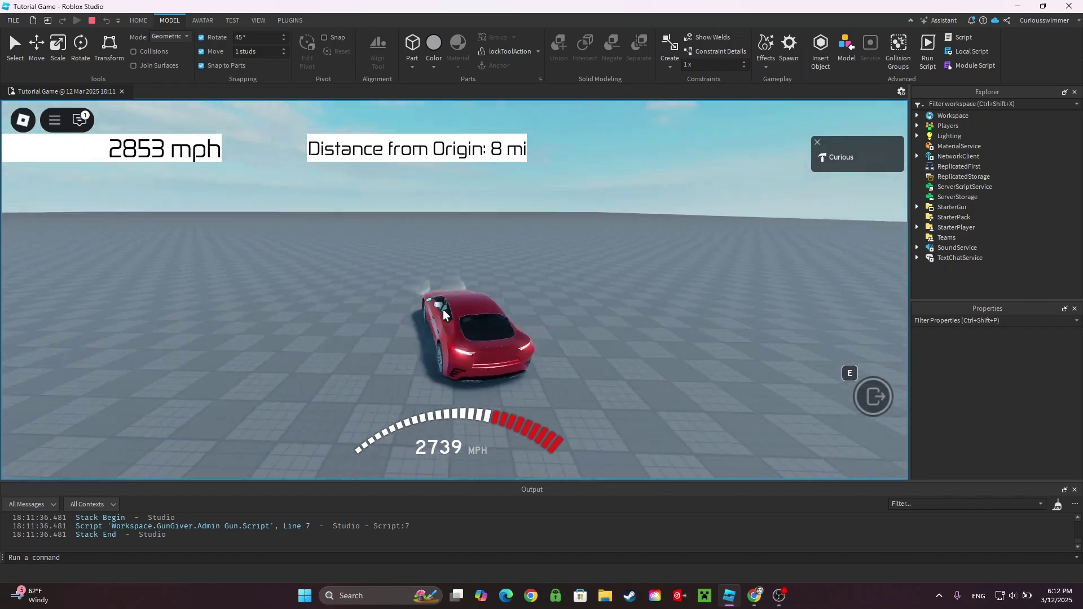
key("w")
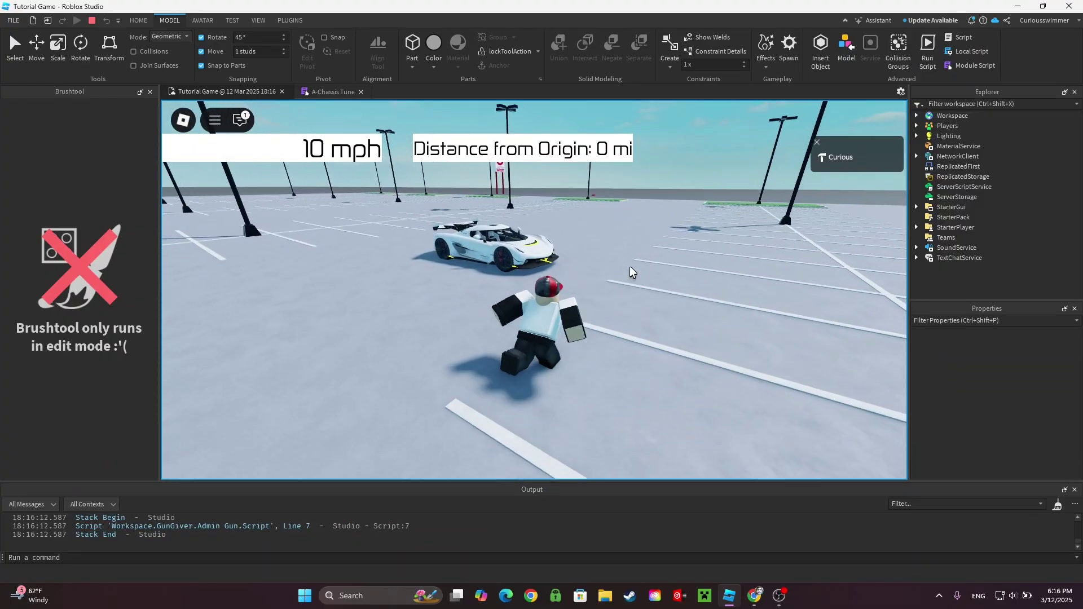
Step: Drive the white sports car across the baseplate past 240 mph, then brake
key("w")
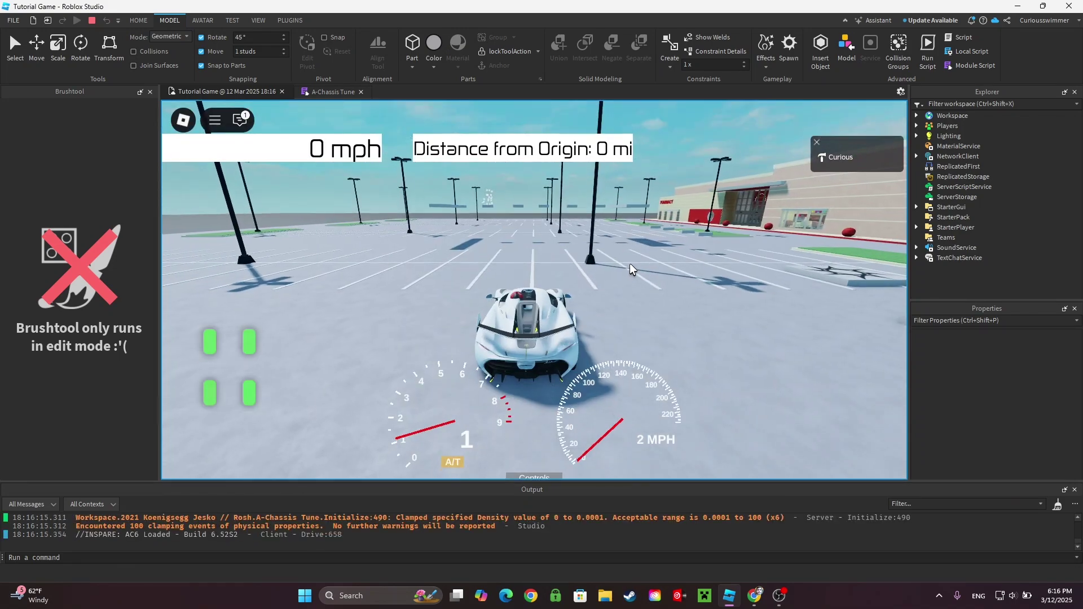
key("w")
key("w")
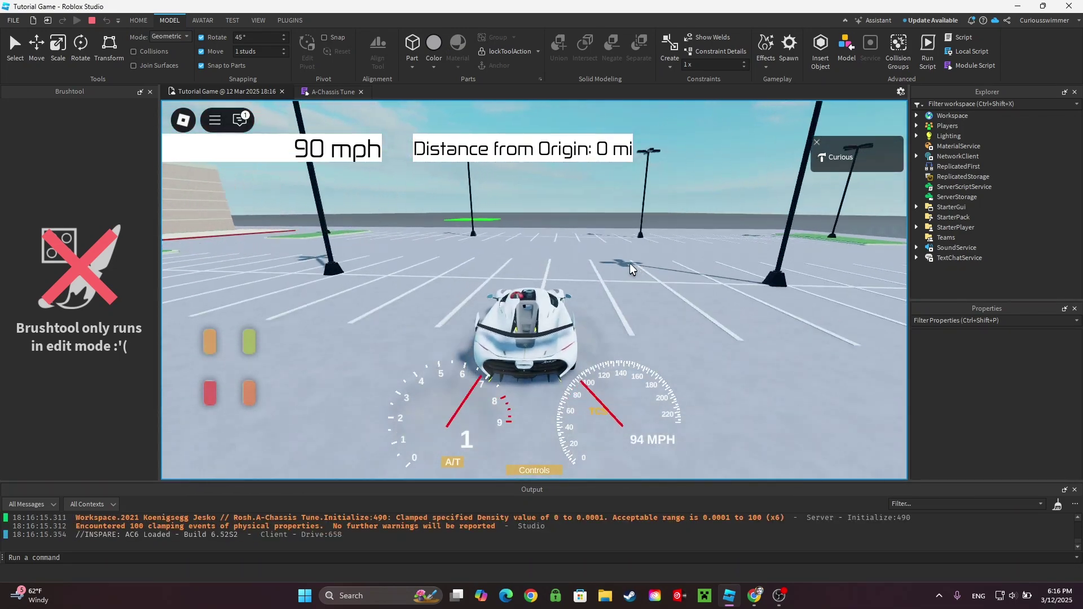
key("w")
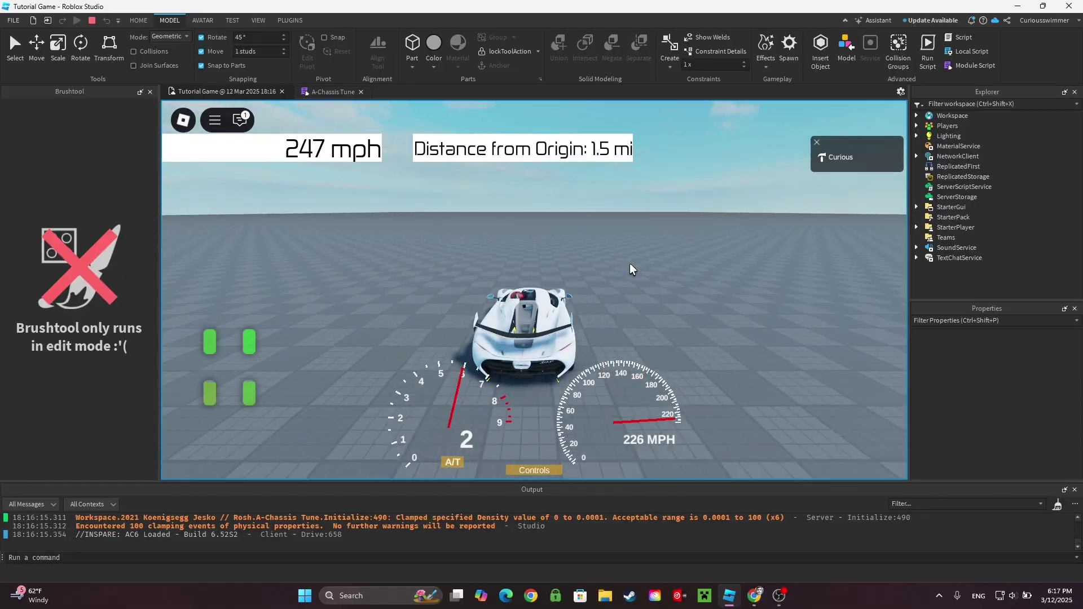
key("s")
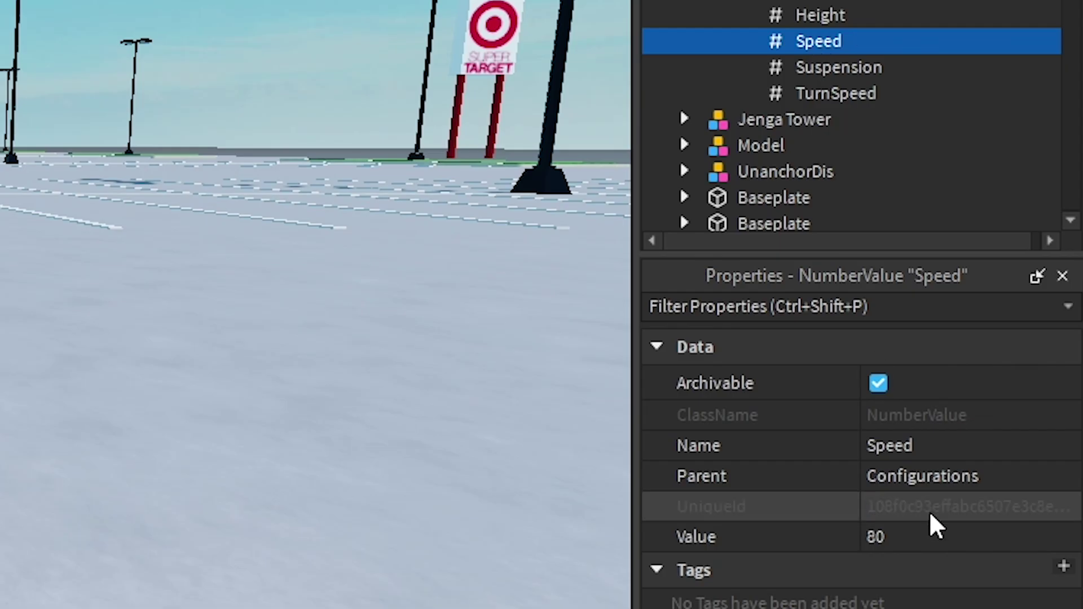
Step: Set the jeep's Configurations Speed value to 1000000 in Properties
left_click(935, 538)
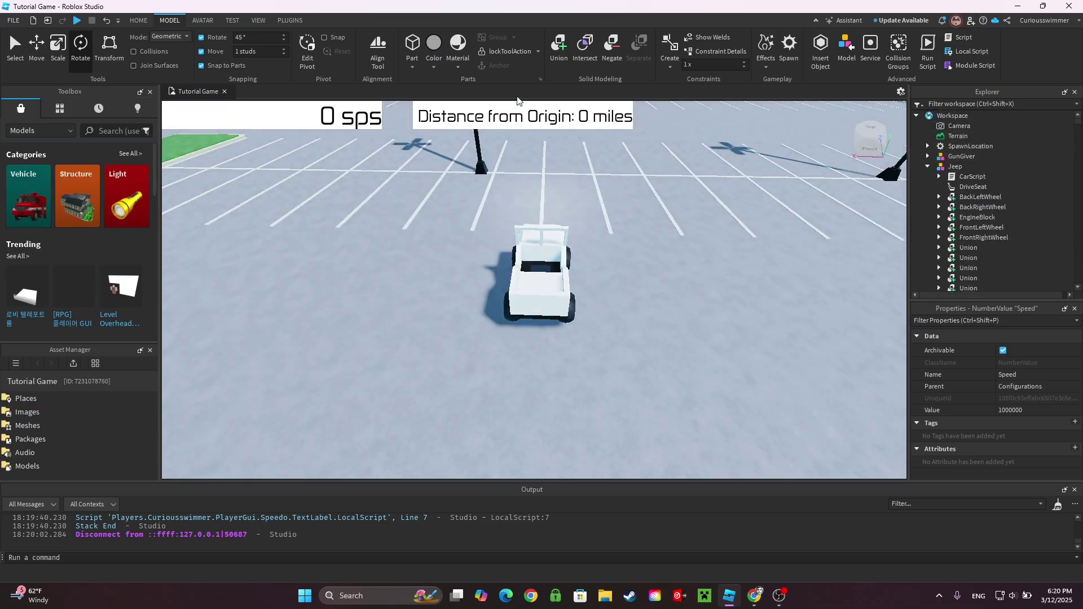
Step: In a play-test, set the Humanoid's WalkSpeed to 10000000 and run the avatar forward
left_click(81, 21)
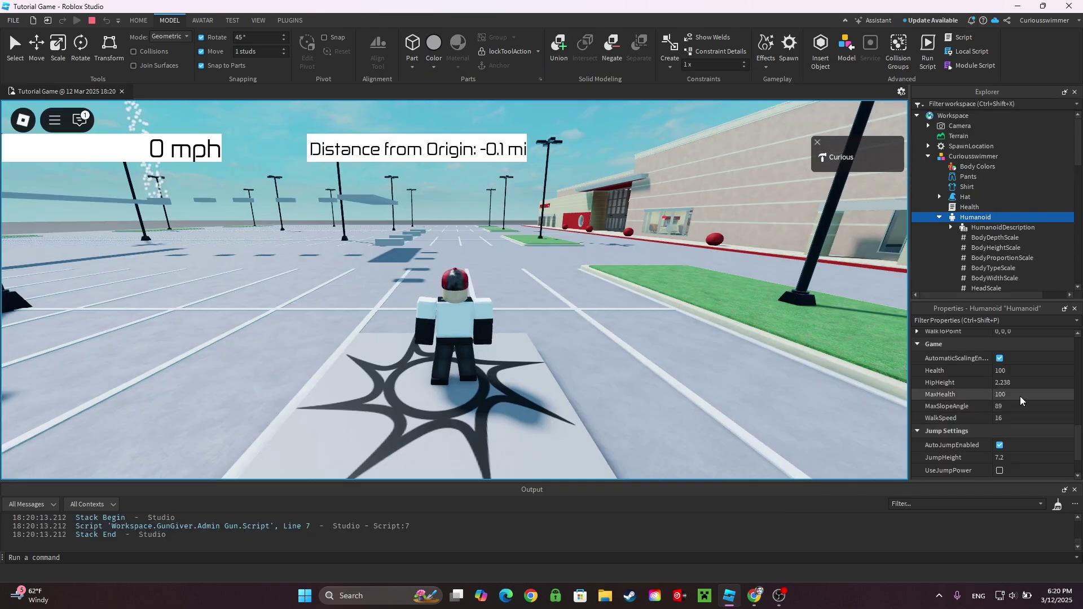
scroll(1019, 396, "down", 1)
left_click(1024, 380)
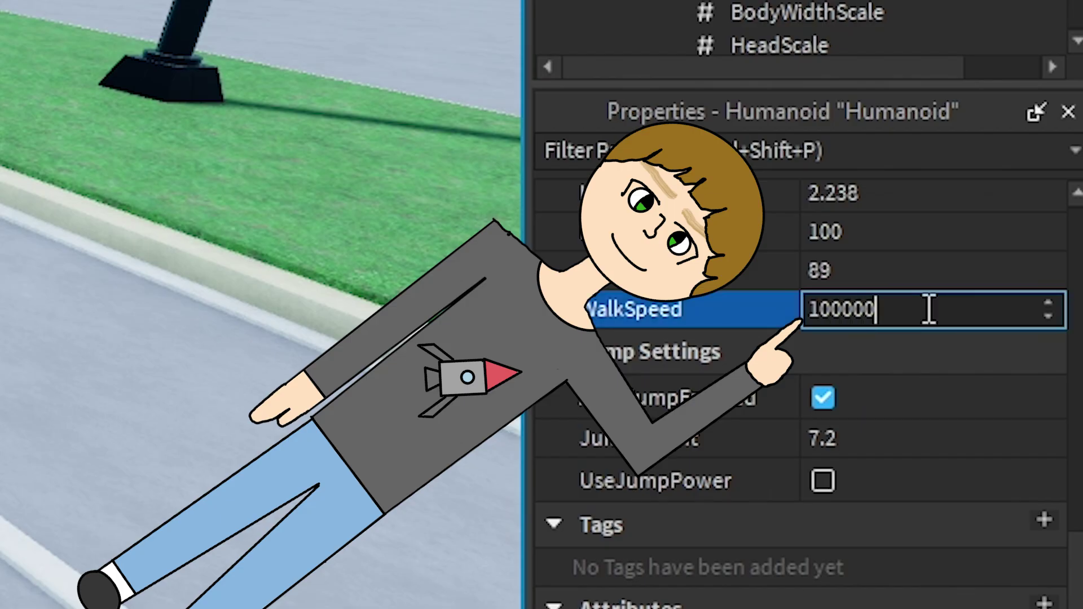
left_click(930, 301)
type("100000")
key("Return")
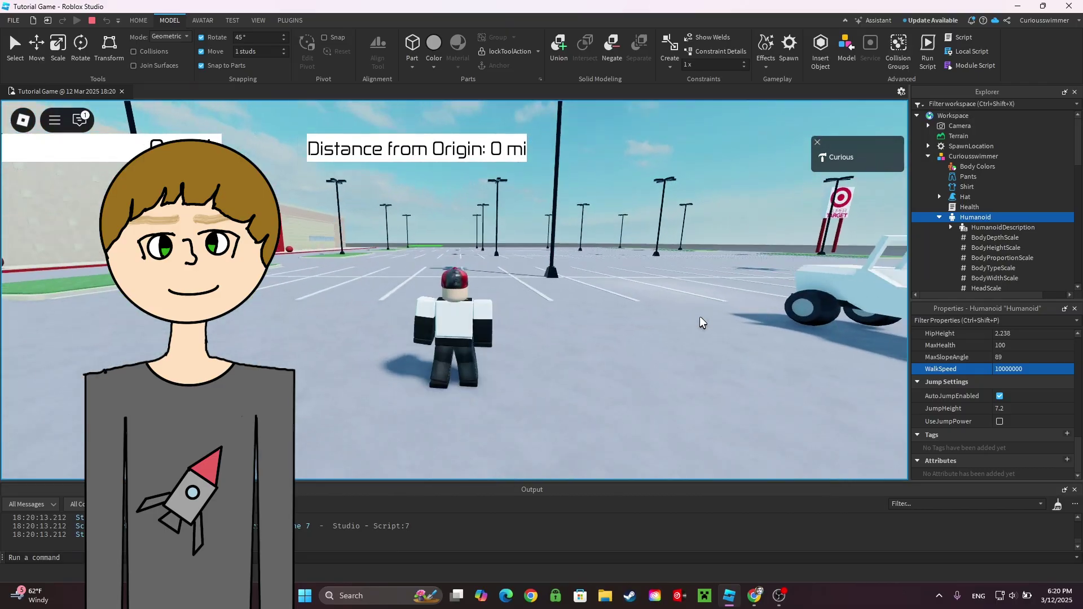
key("w")
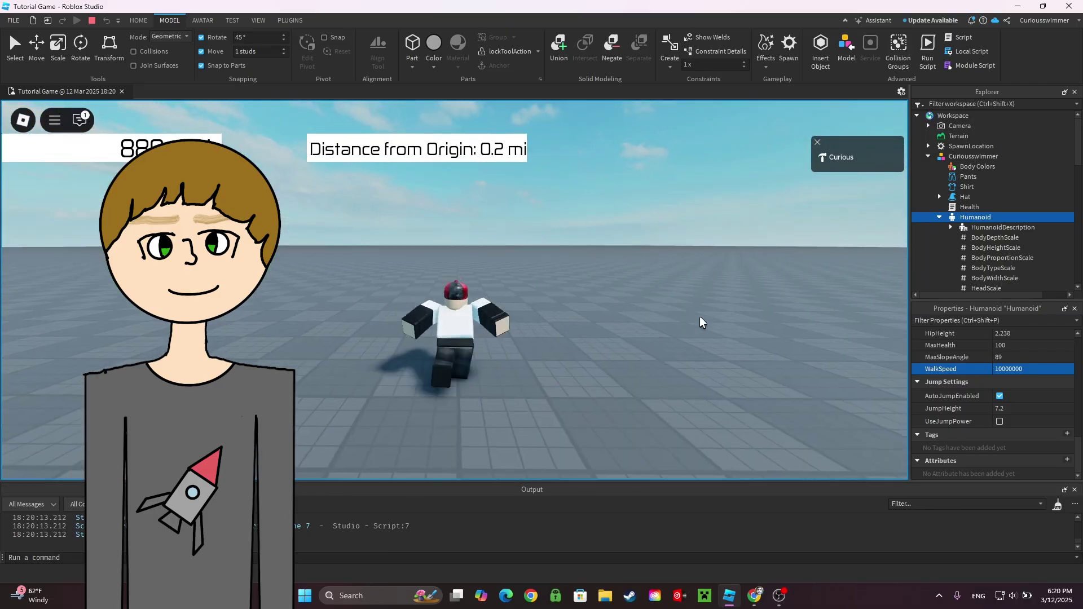